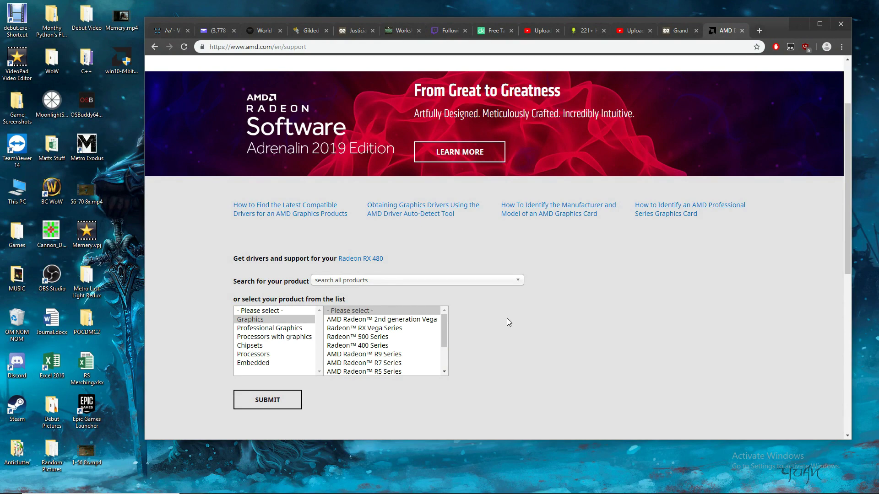
Step: Read through the page in Chrome, then minimize the browser to reveal the desktop
{"action": "scroll", "coordinate": [507, 319], "scroll_direction": "up", "scroll_amount": 2}
{"action": "scroll", "coordinate": [506, 318], "scroll_direction": "down", "scroll_amount": 1}
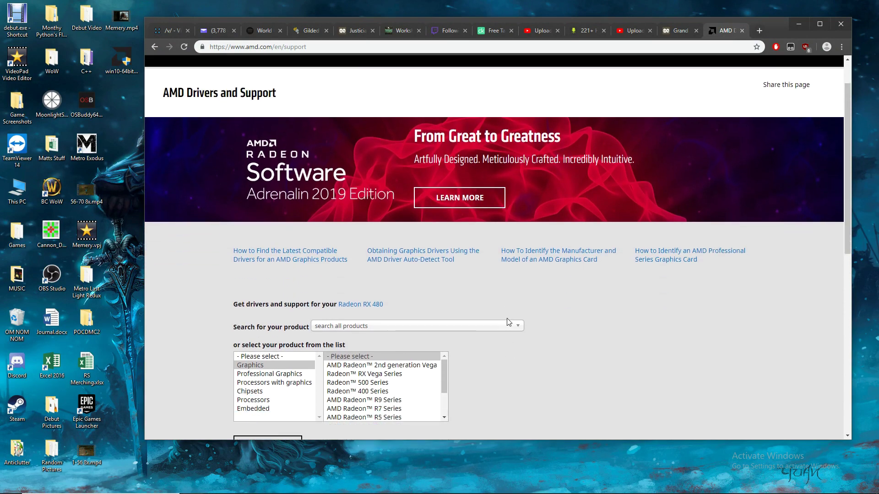
{"action": "scroll", "coordinate": [506, 318], "scroll_direction": "up", "scroll_amount": 1}
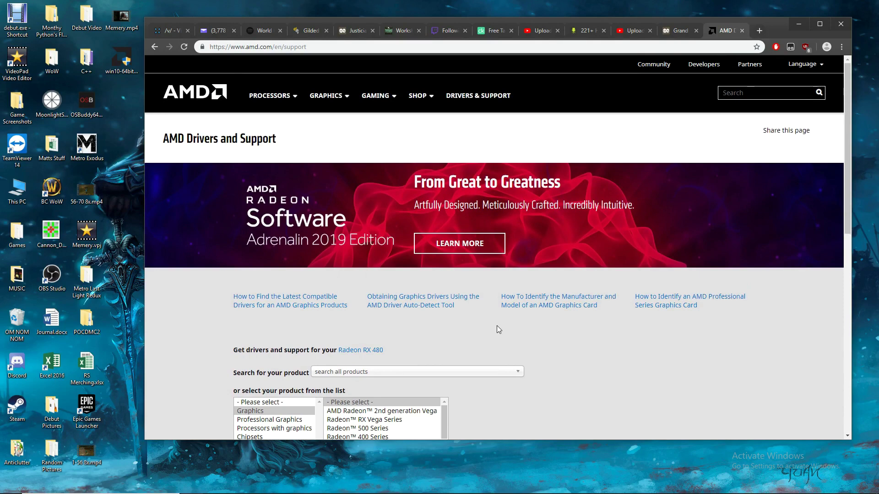
{"action": "scroll", "coordinate": [498, 329], "scroll_direction": "down", "scroll_amount": 1}
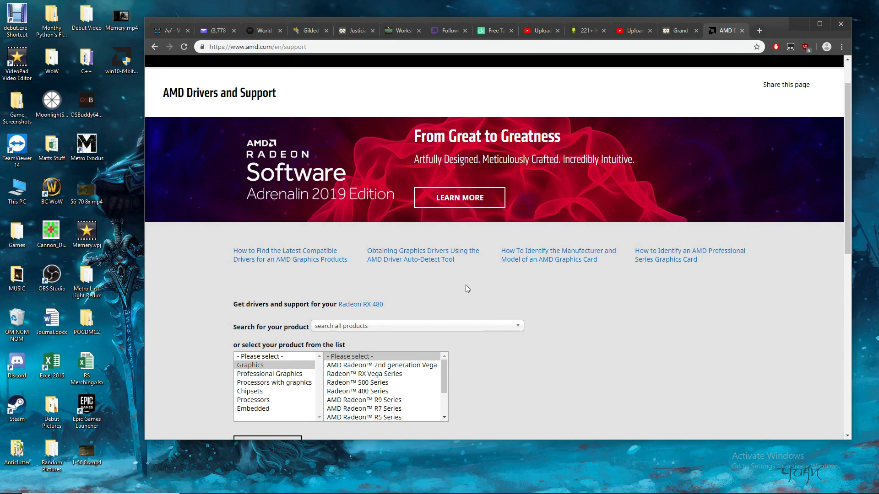
{"action": "scroll", "coordinate": [465, 289], "scroll_direction": "up", "scroll_amount": 1}
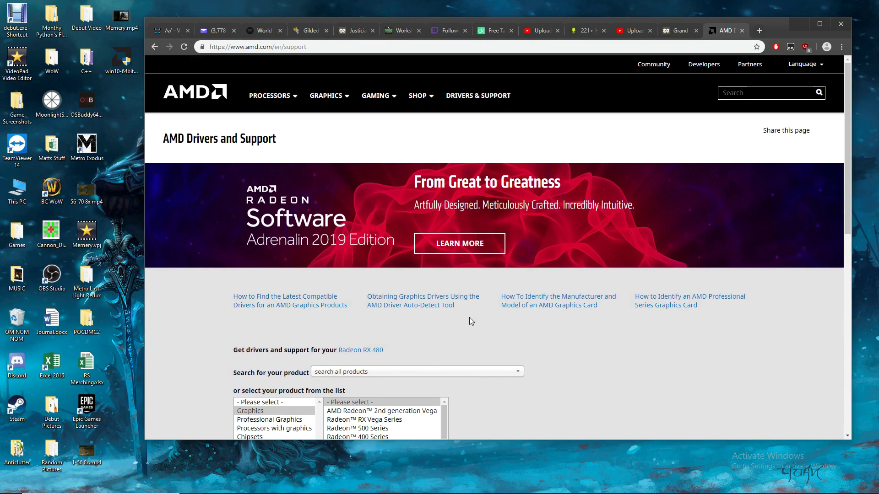
{"action": "scroll", "coordinate": [470, 320], "scroll_direction": "down", "scroll_amount": 1}
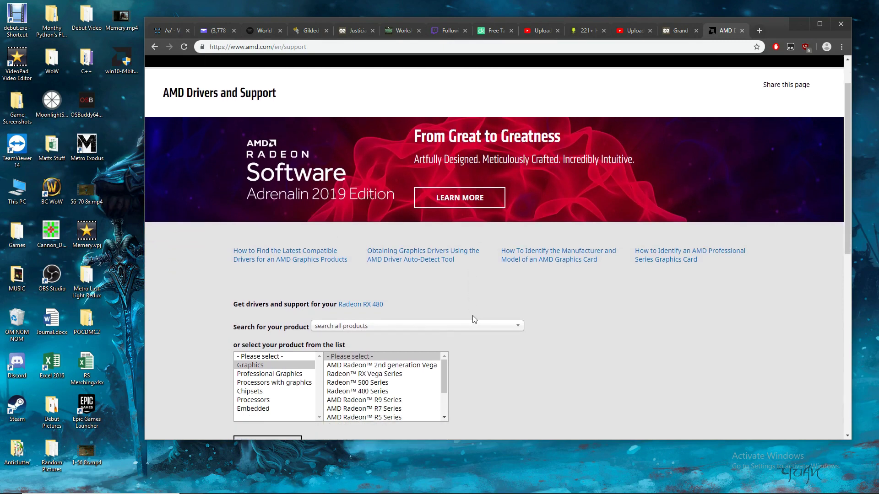
{"action": "scroll", "coordinate": [412, 301], "scroll_direction": "down", "scroll_amount": 1}
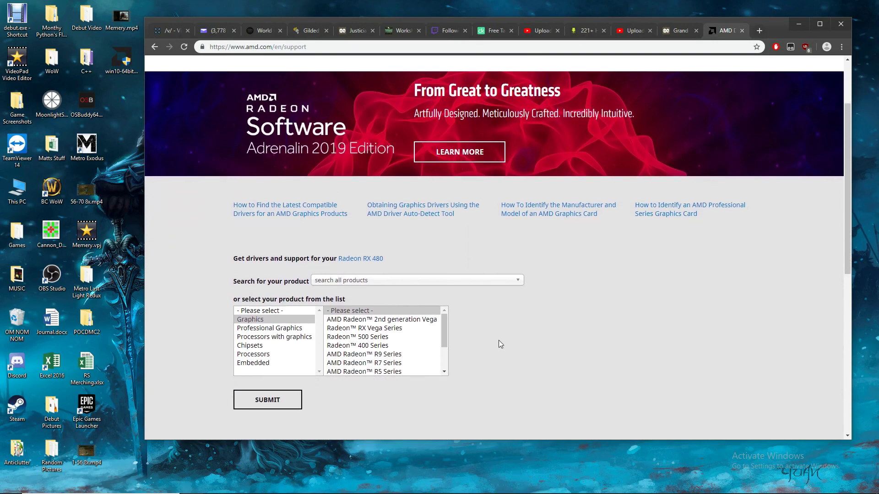
{"action": "scroll", "coordinate": [498, 340], "scroll_direction": "up", "scroll_amount": 2}
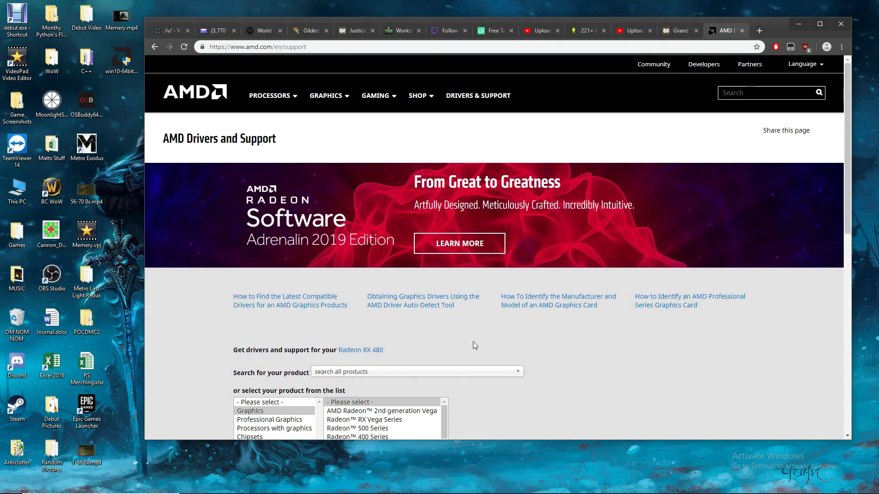
{"action": "scroll", "coordinate": [473, 343], "scroll_direction": "down", "scroll_amount": 1}
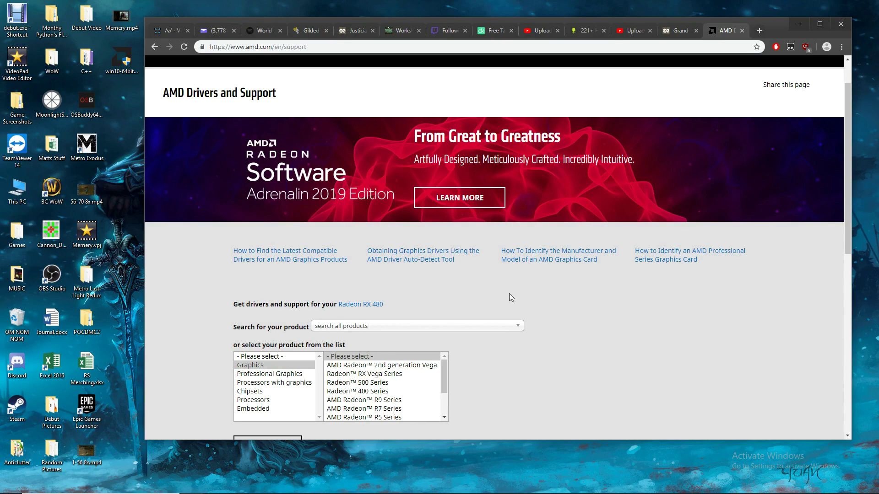
{"action": "scroll", "coordinate": [510, 296], "scroll_direction": "down", "scroll_amount": 1}
{"action": "scroll", "coordinate": [497, 323], "scroll_direction": "down", "scroll_amount": 1}
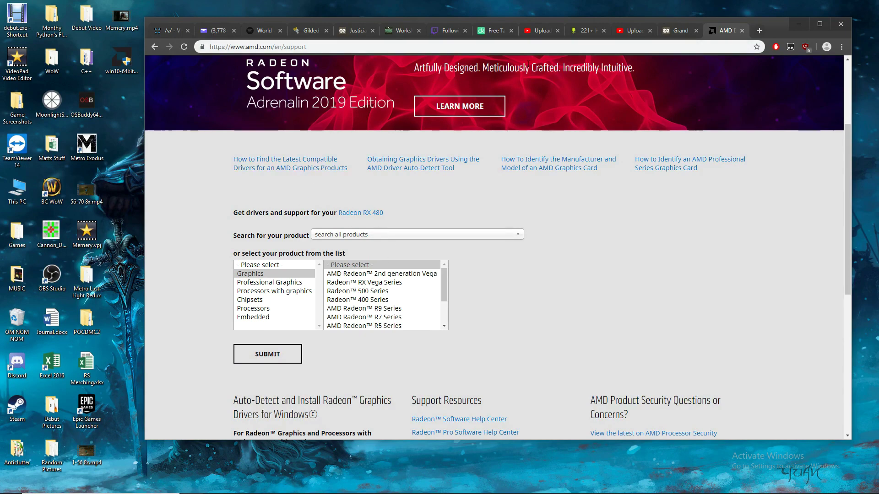
{"action": "left_click", "coordinate": [798, 24]}
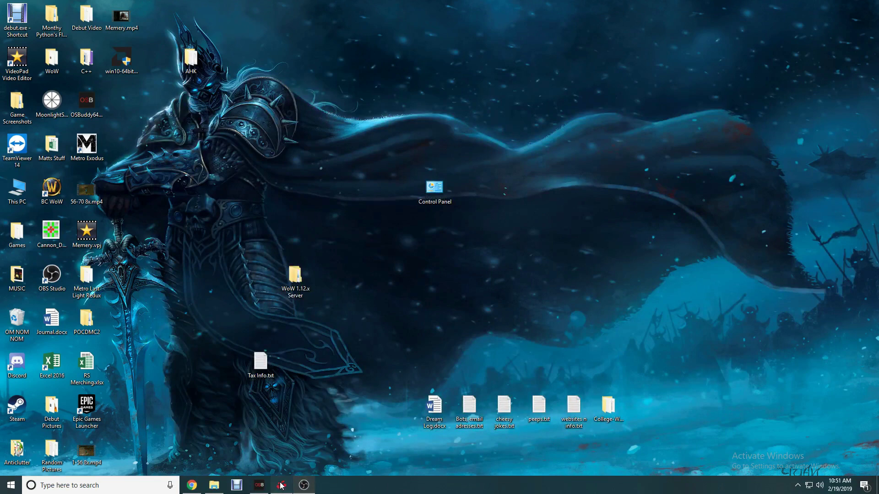
Step: Open Radeon Settings' Global Graphics page via Display and Gaming, showing the 60 FPS frame target
{"action": "left_click", "coordinate": [281, 485]}
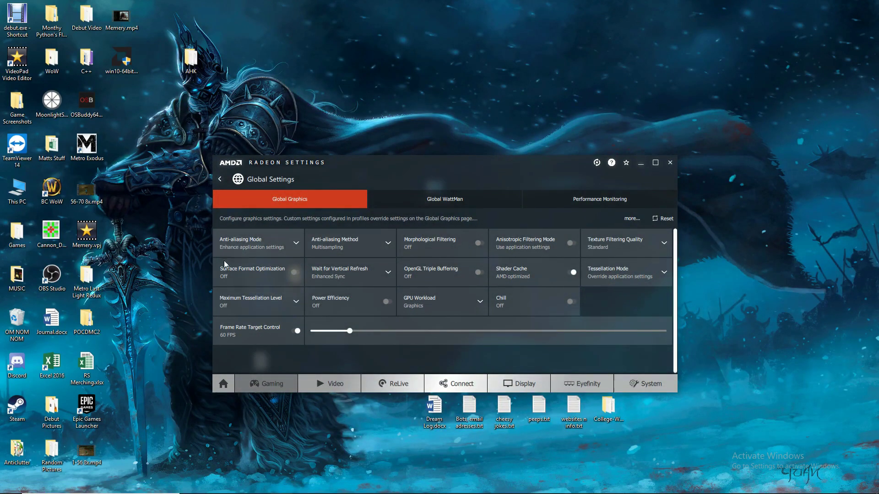
{"action": "left_click", "coordinate": [497, 383]}
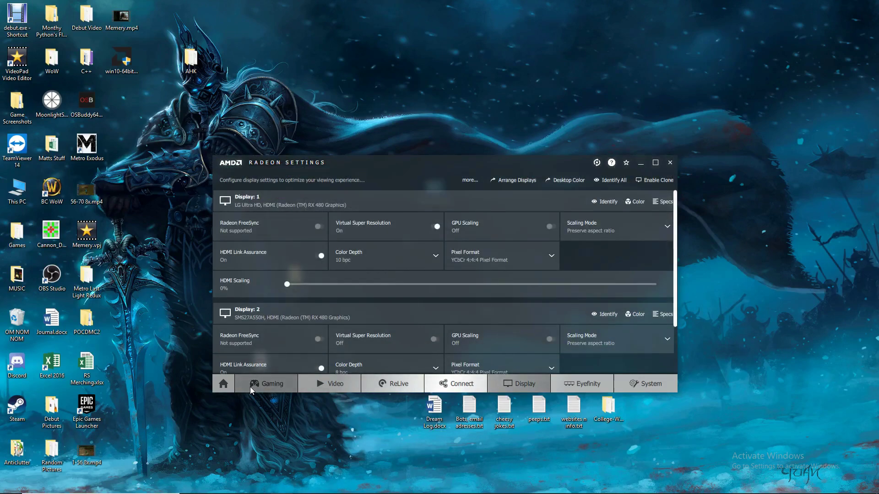
{"action": "left_click", "coordinate": [253, 386]}
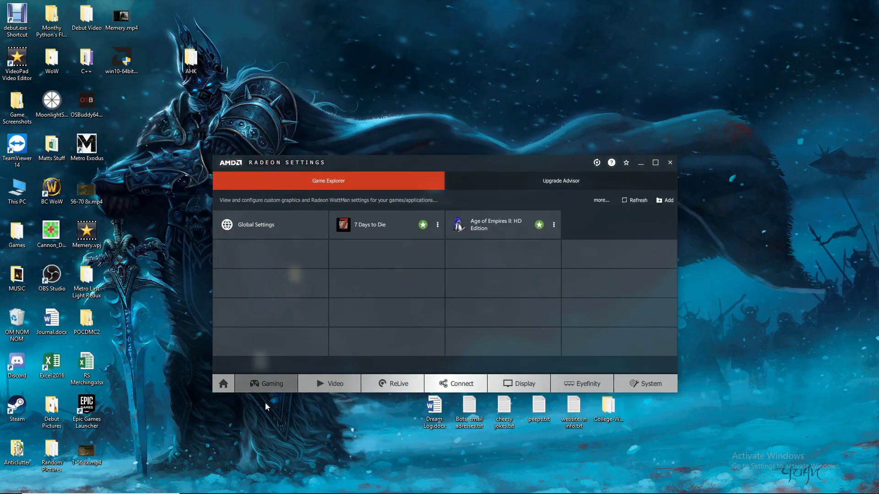
{"action": "left_click", "coordinate": [265, 217]}
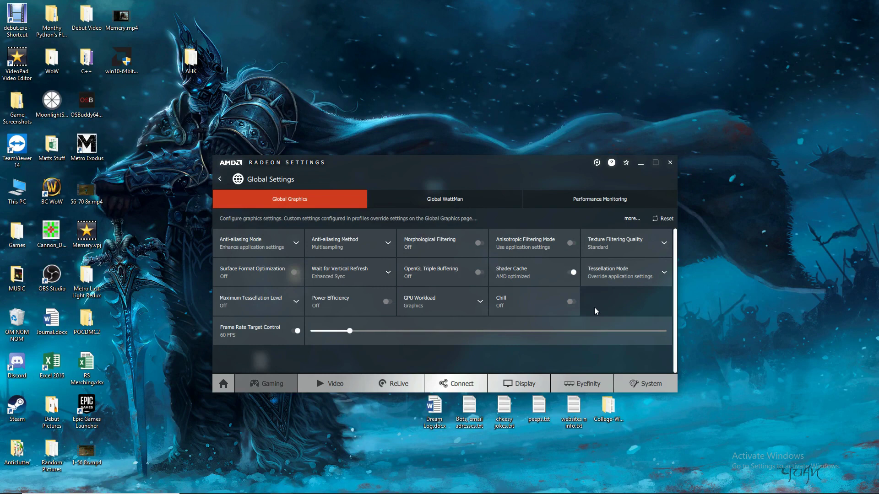
{"action": "left_click", "coordinate": [292, 244]}
{"action": "left_click", "coordinate": [294, 243]}
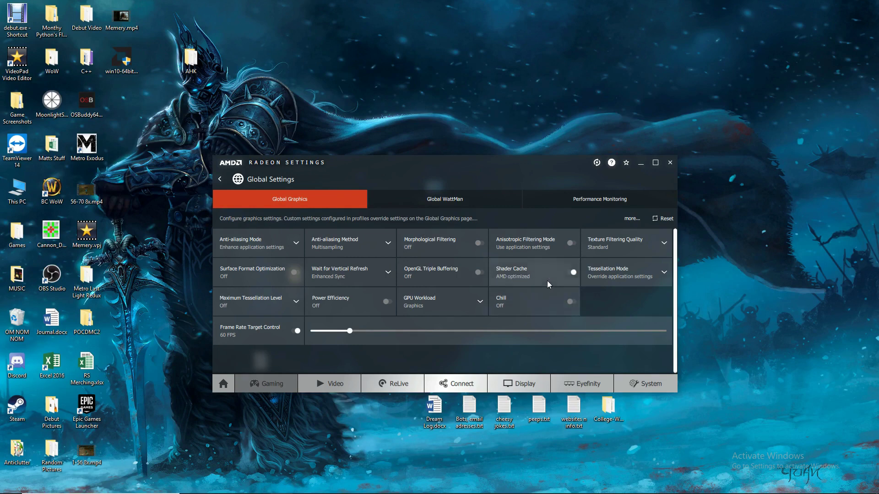
{"action": "left_click", "coordinate": [652, 277]}
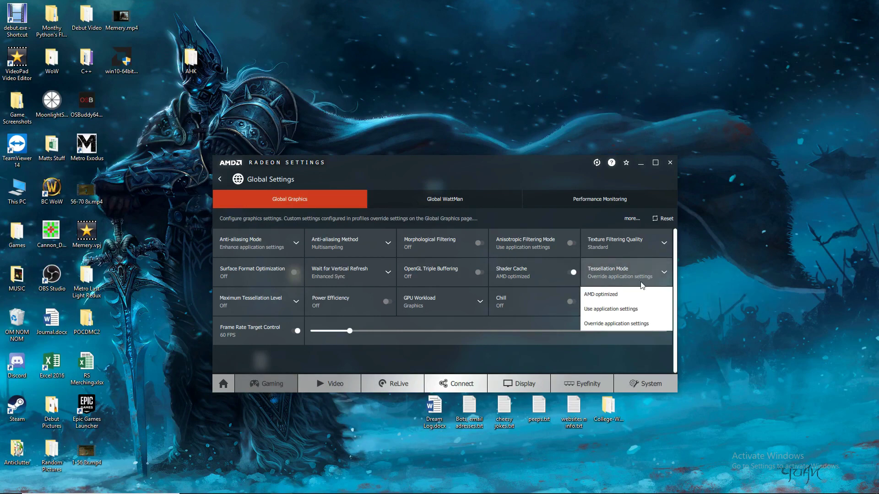
{"action": "left_click", "coordinate": [624, 326]}
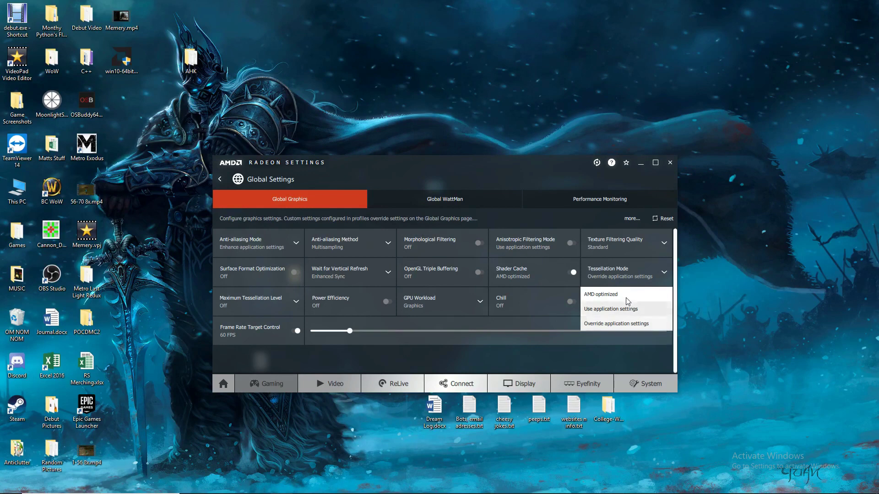
{"action": "left_click", "coordinate": [285, 307]}
{"action": "left_click", "coordinate": [249, 321]}
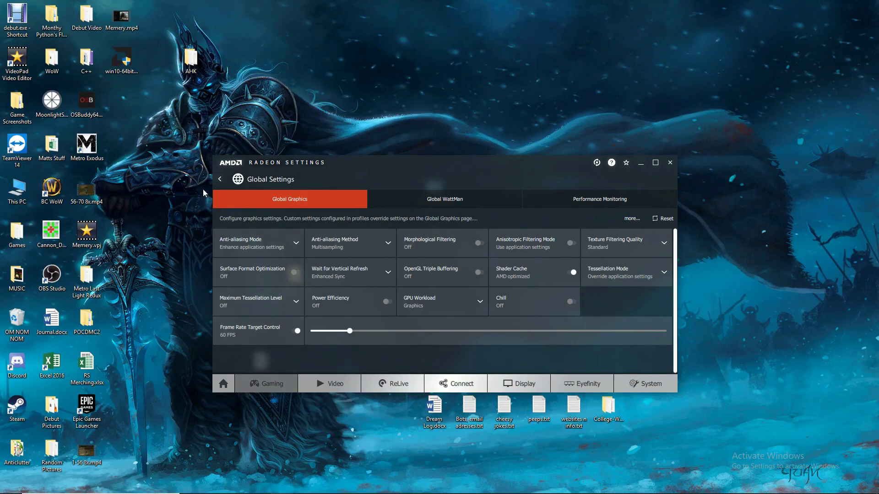
Step: Launch Metro Exodus from its desktop icon and open its VIDEO options (1920X1080, Low quality, DX 11)
{"action": "double_click", "coordinate": [94, 144]}
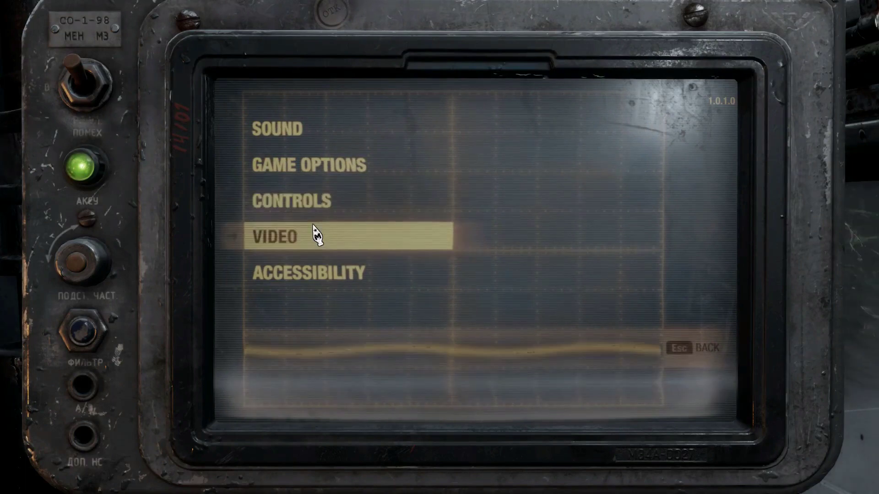
{"action": "left_click", "coordinate": [313, 236]}
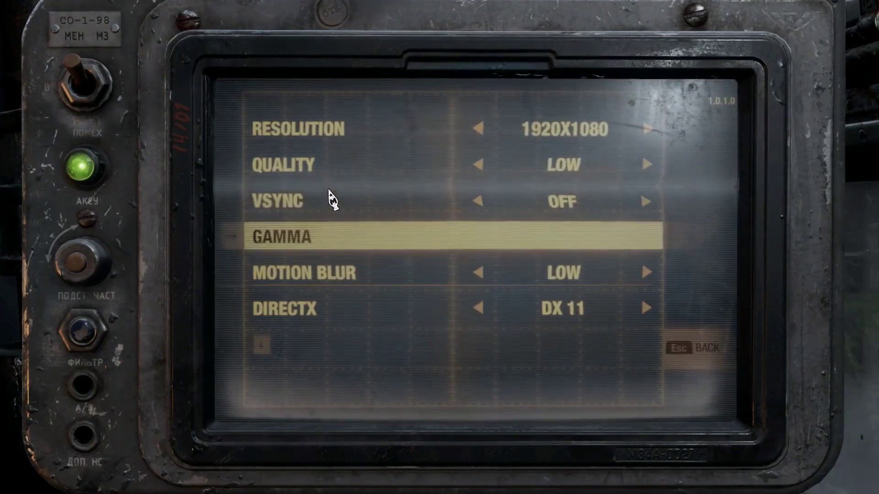
{"action": "scroll", "coordinate": [323, 208], "scroll_direction": "down", "scroll_amount": 2}
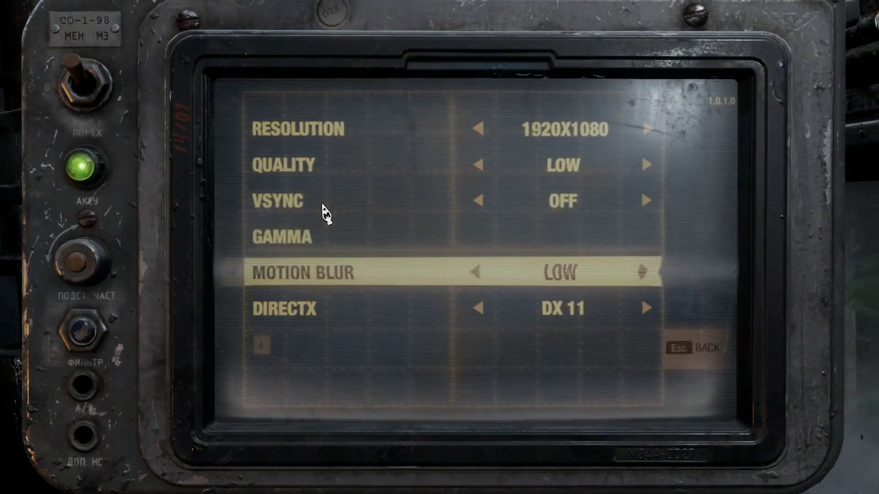
{"action": "scroll", "coordinate": [334, 224], "scroll_direction": "down", "scroll_amount": 4}
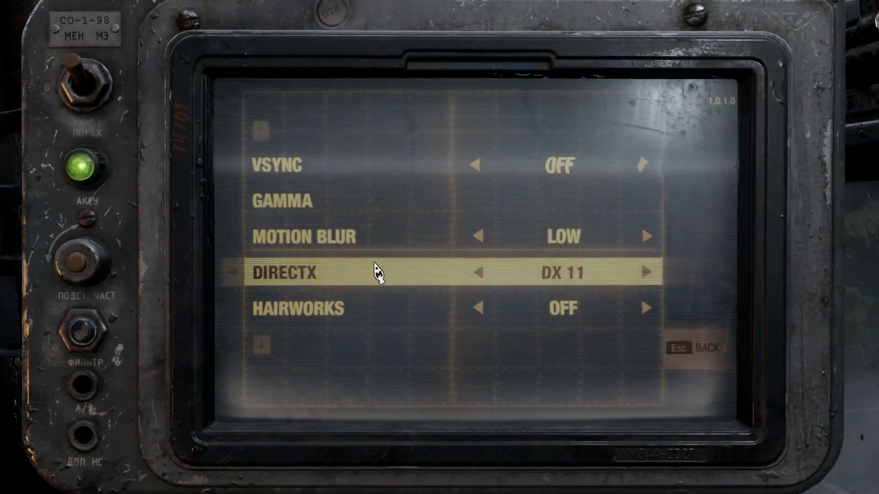
{"action": "scroll", "coordinate": [378, 273], "scroll_direction": "down", "scroll_amount": 2}
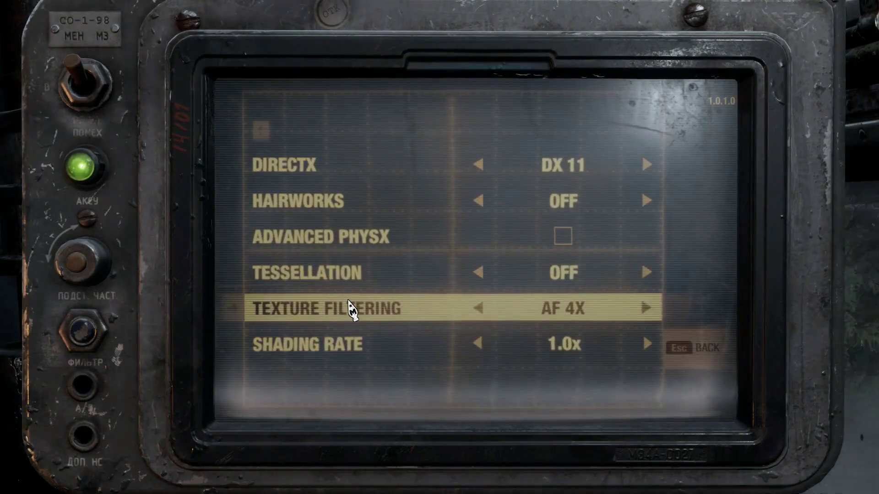
{"action": "left_click", "coordinate": [481, 309]}
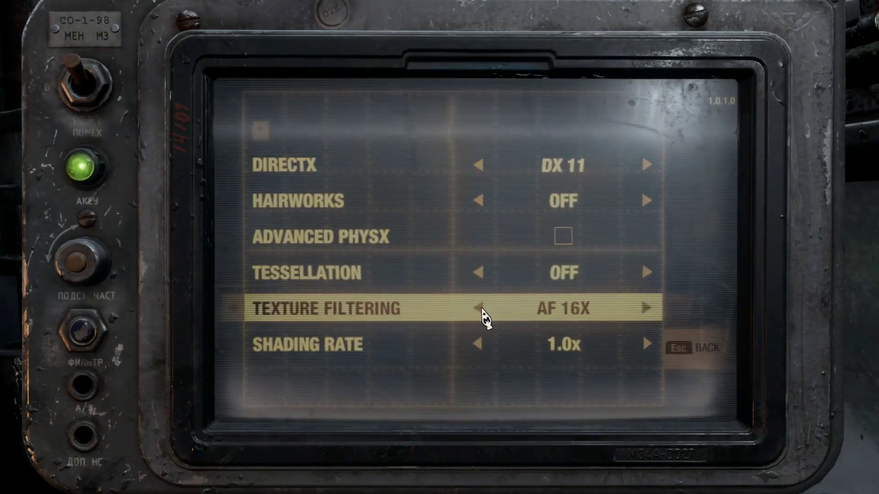
{"action": "left_click", "coordinate": [480, 309]}
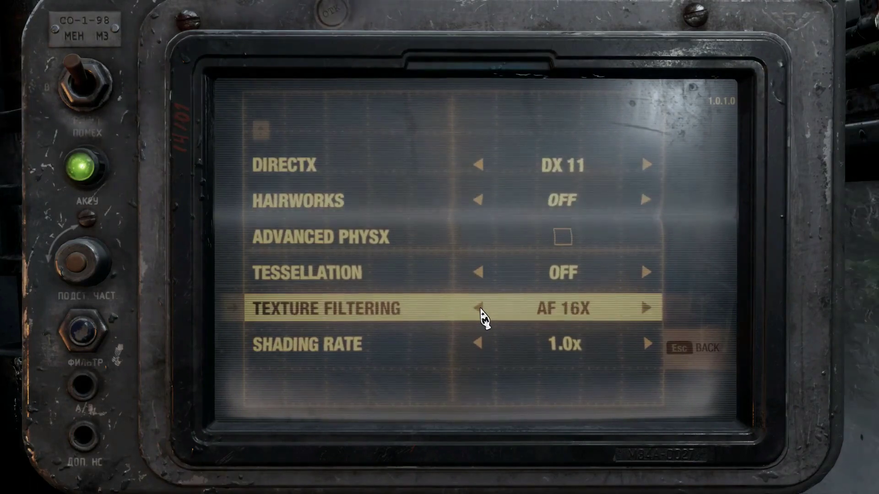
{"action": "left_click", "coordinate": [478, 311]}
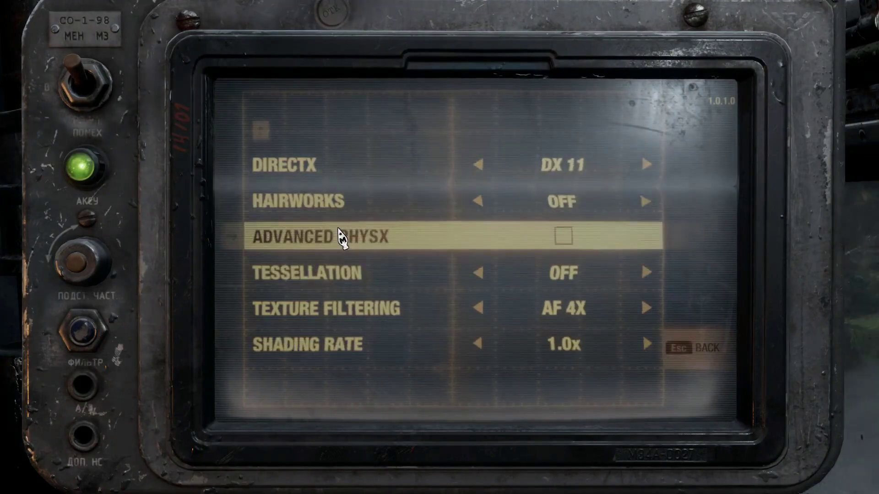
{"action": "scroll", "coordinate": [339, 235], "scroll_direction": "up", "scroll_amount": 5}
{"action": "scroll", "coordinate": [340, 237], "scroll_direction": "up", "scroll_amount": 2}
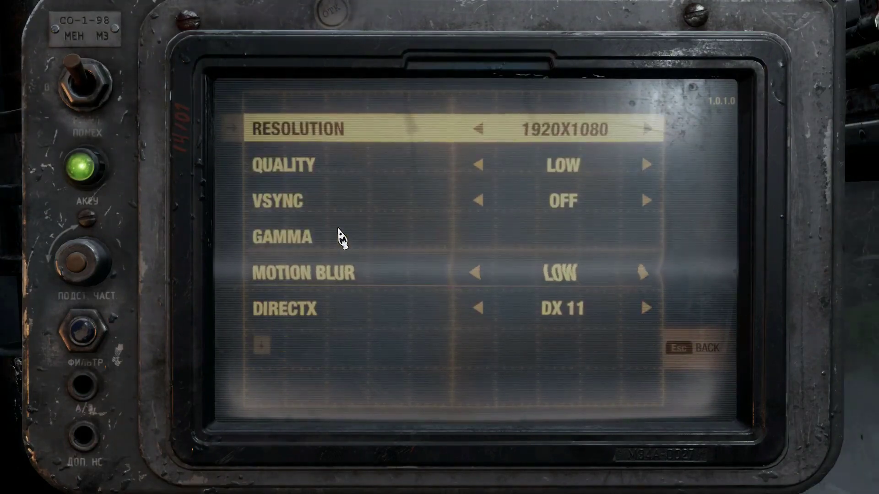